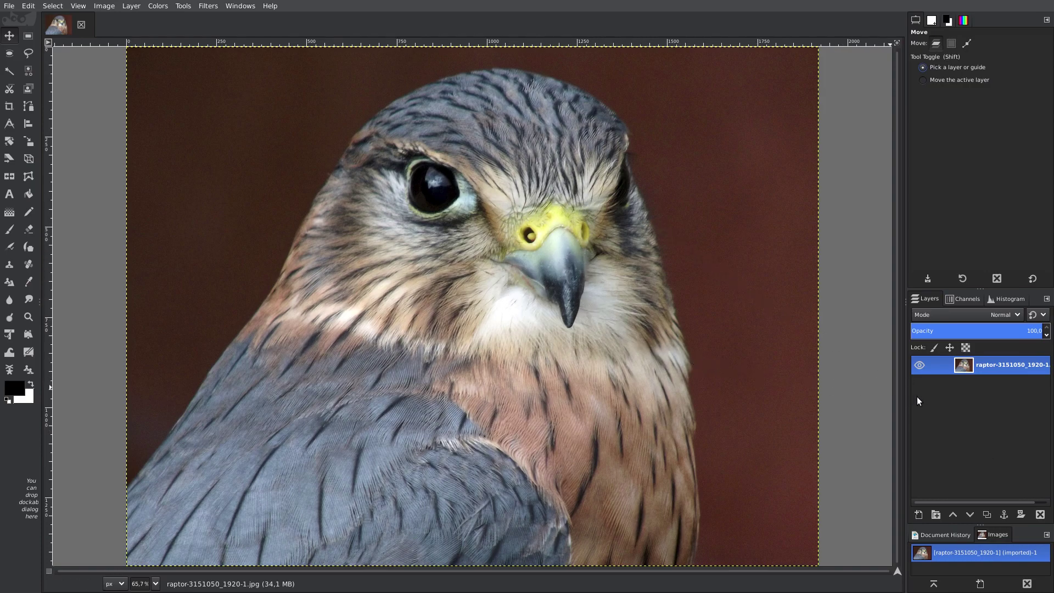
# - Duplicate the falcon photo layer in the Layers panel
pyautogui.click(988, 514)
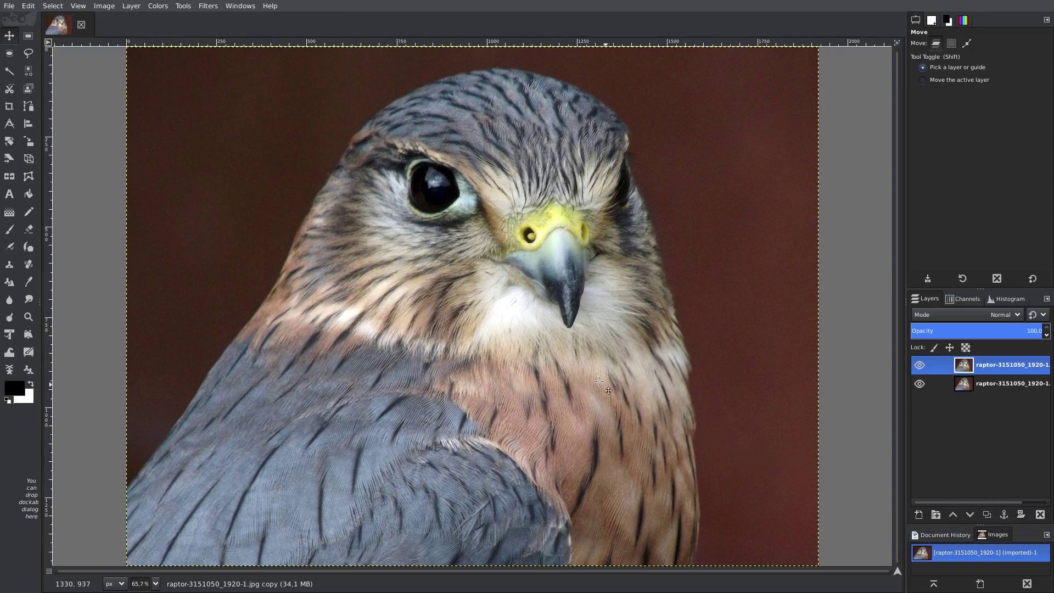
# - Preview the G'MIC-Qt Artistic > Illustration look filter on the whole falcon
pyautogui.click(208, 5)
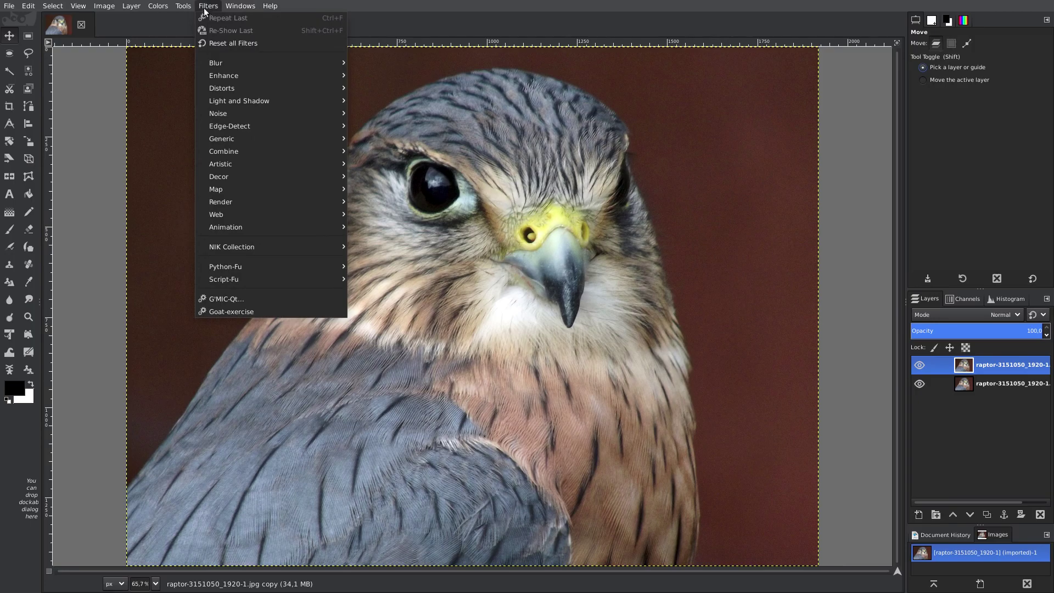
pyautogui.click(246, 298)
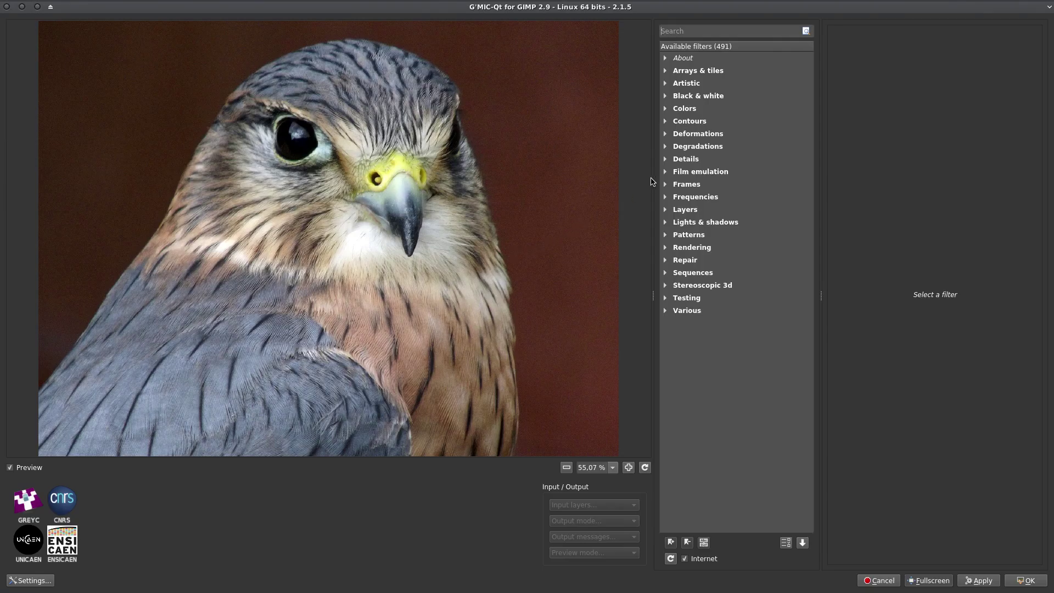
pyautogui.click(665, 84)
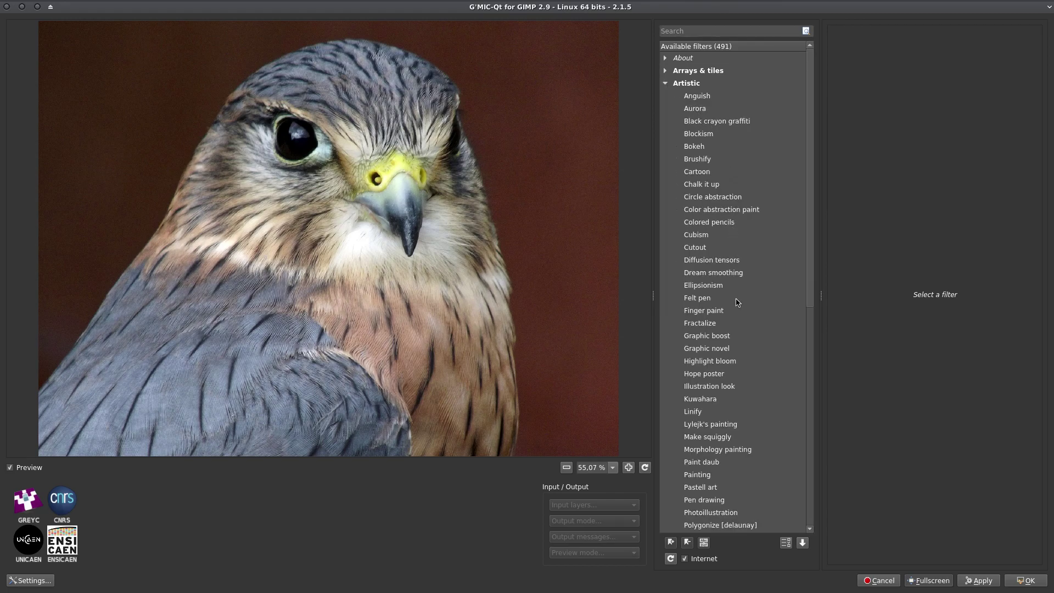
pyautogui.click(735, 387)
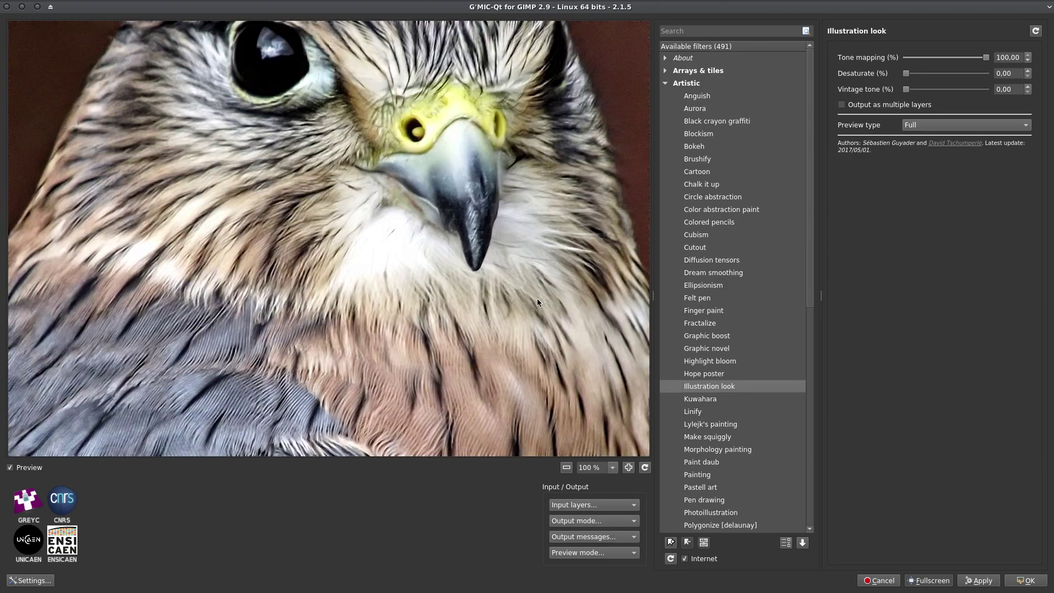
pyautogui.scroll(-5, 537, 301)
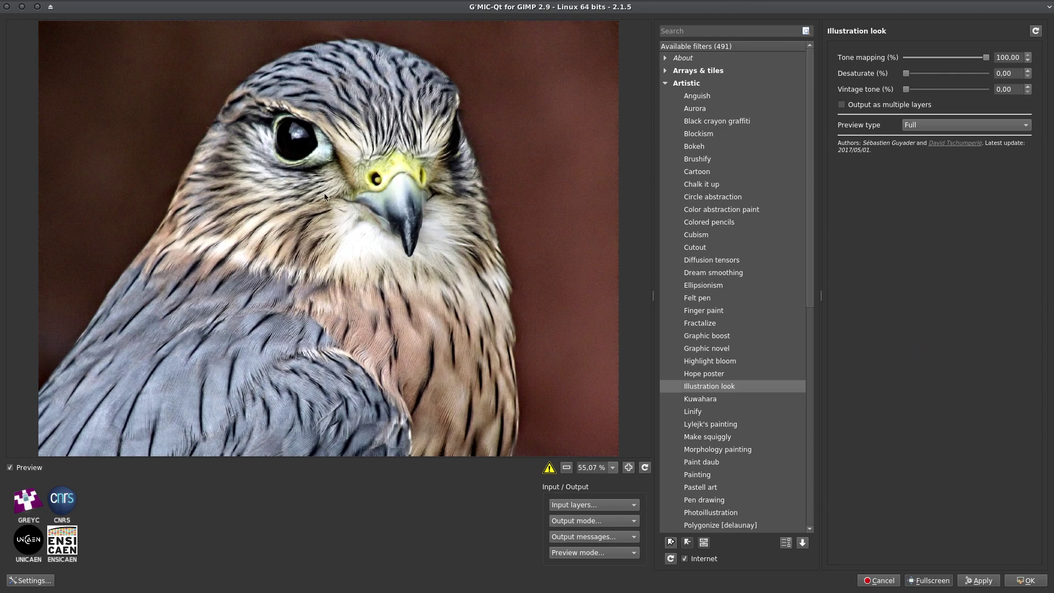
# - Apply Illustration look to the top duplicate falcon layer
pyautogui.click(1029, 582)
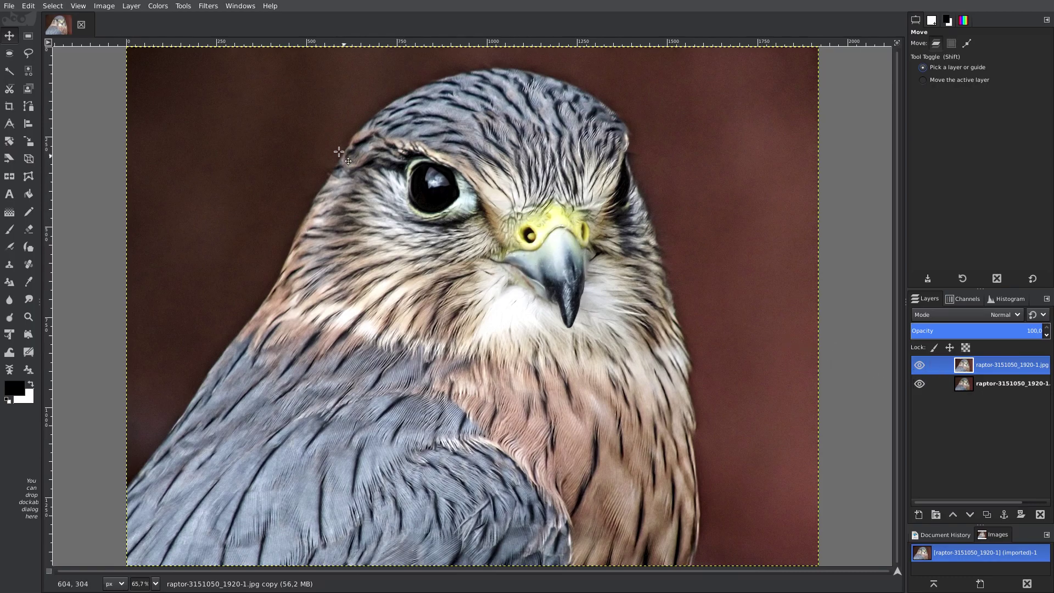
# - Apply the G'MIC-Qt Artistic > Rodilius filter with Orientations set to 25
pyautogui.click(209, 6)
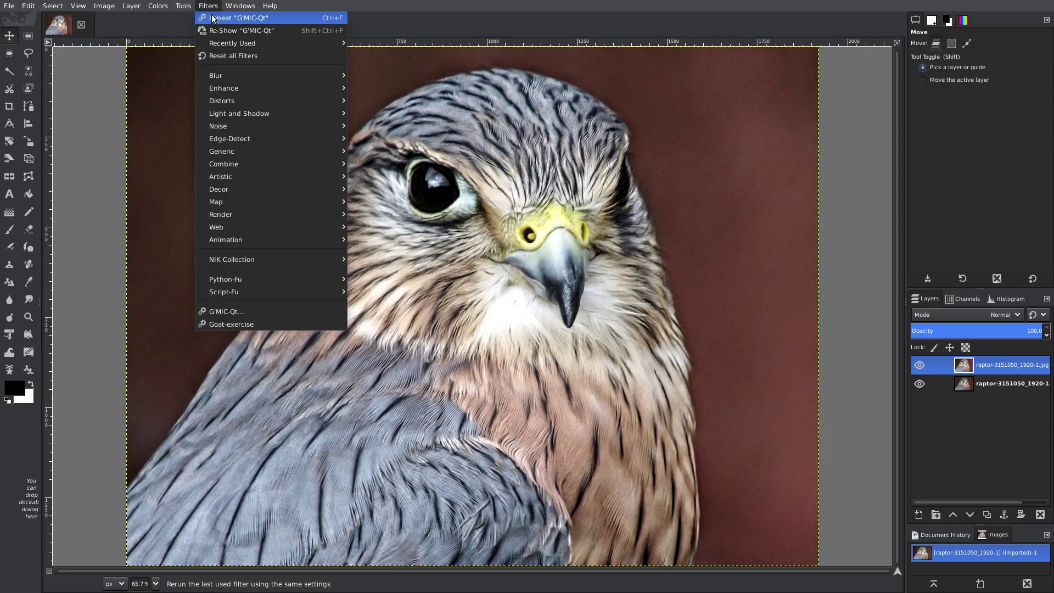
pyautogui.click(443, 181)
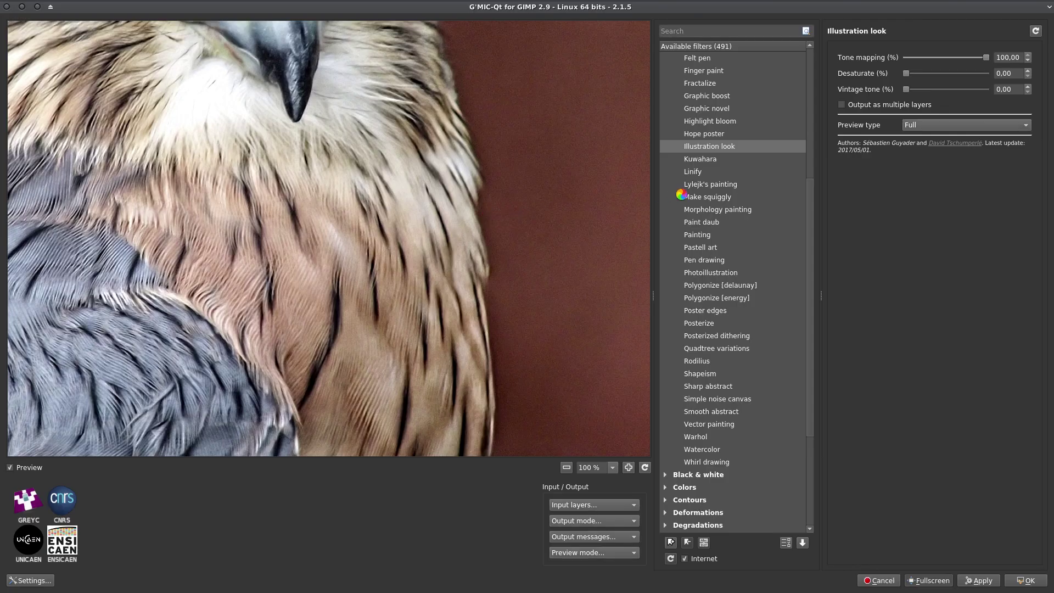
pyautogui.click(722, 361)
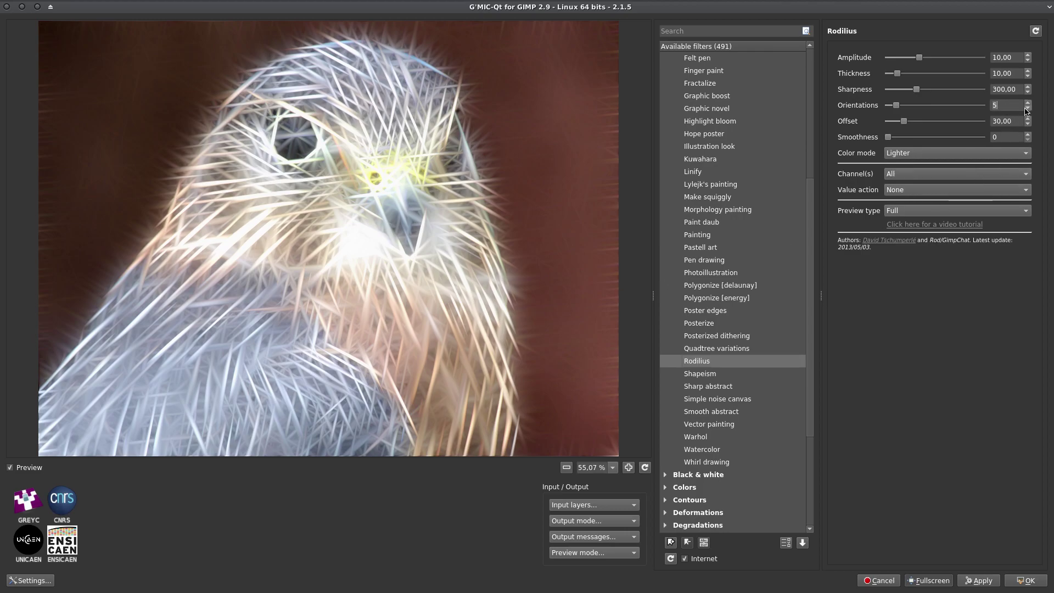
pyautogui.press('BackSpace')
pyautogui.write('25')
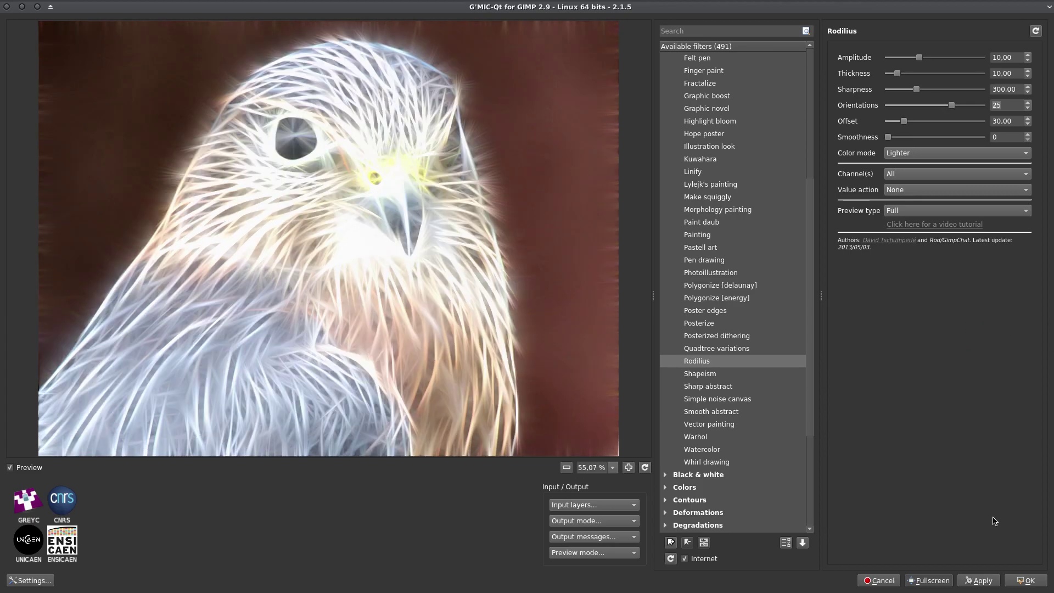
pyautogui.click(1029, 580)
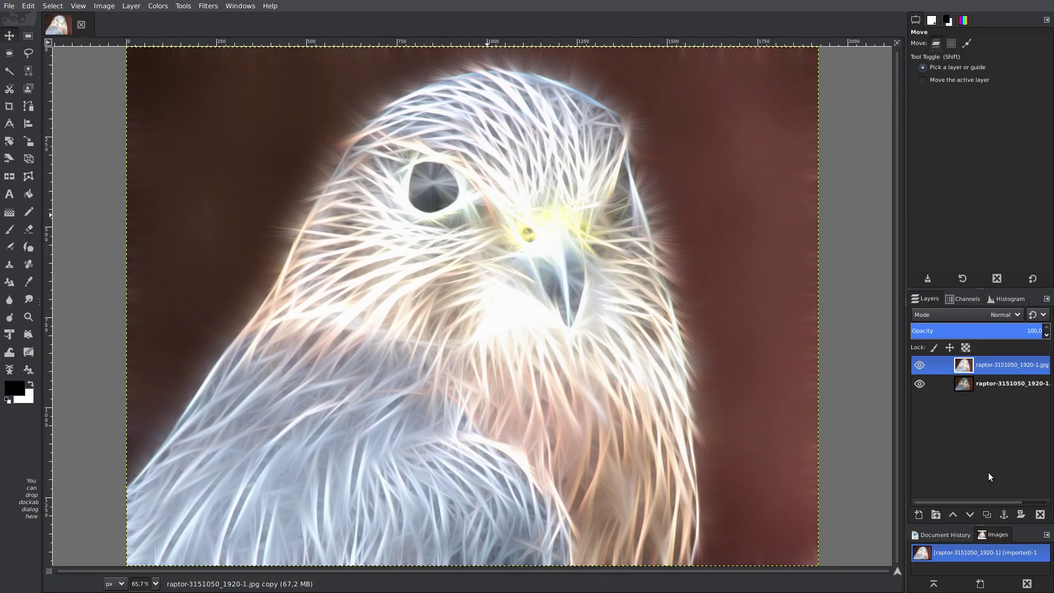
pyautogui.click(209, 6)
# - Switch G'MIC-Qt to the Details > Simple local contrast filter
pyautogui.click(220, 31)
pyautogui.scroll(5, 714, 260)
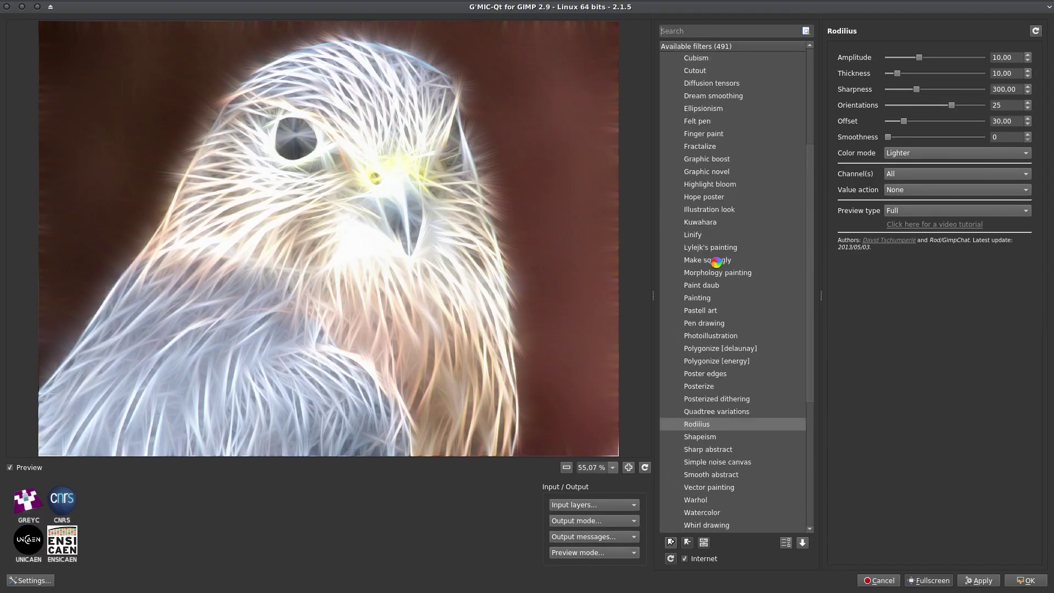
pyautogui.scroll(6, 714, 260)
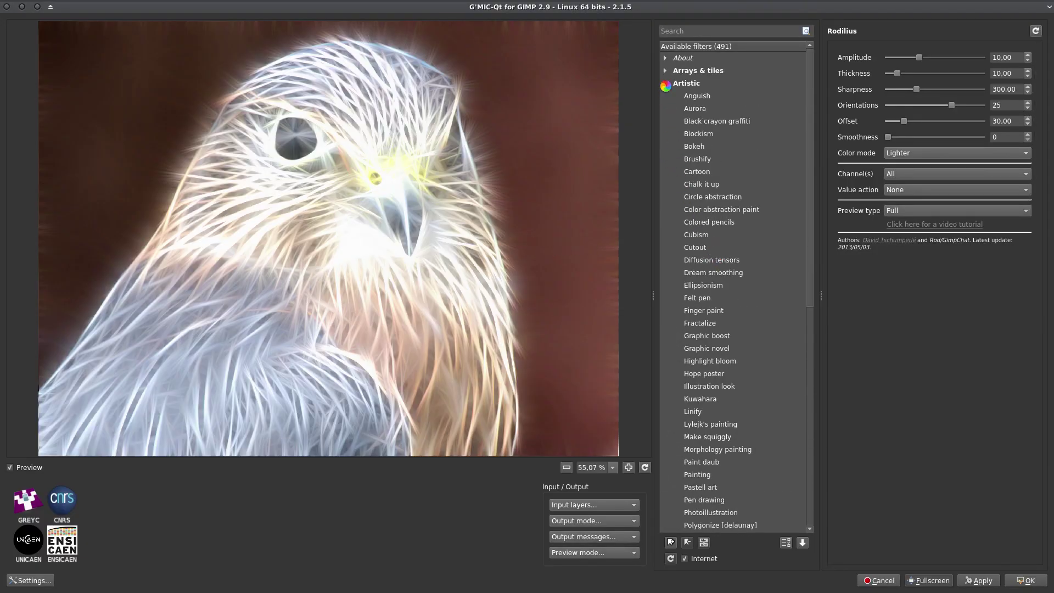
pyautogui.click(666, 84)
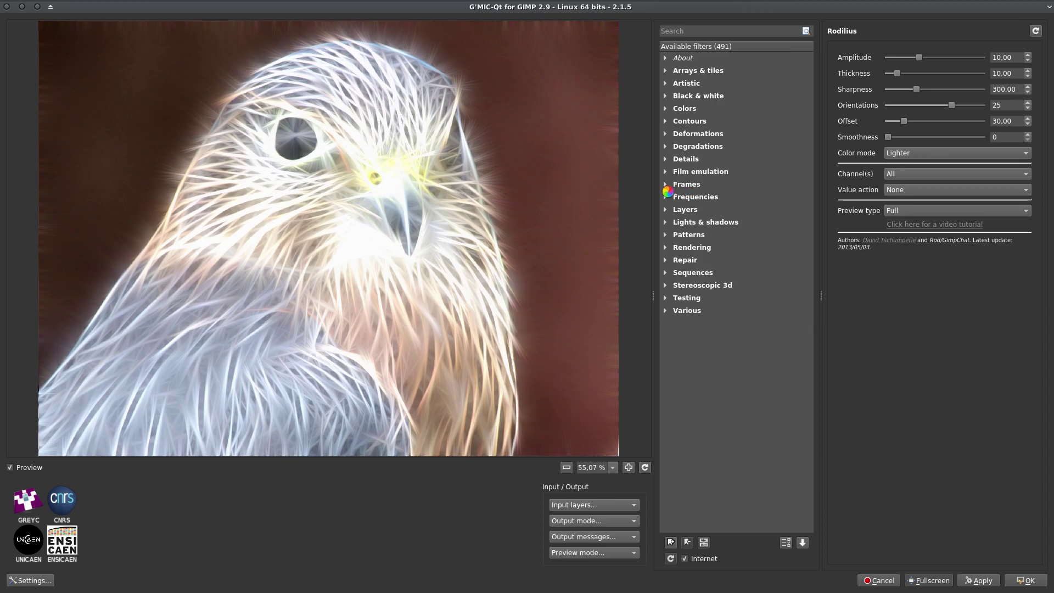
pyautogui.click(665, 159)
pyautogui.scroll(-1, 714, 354)
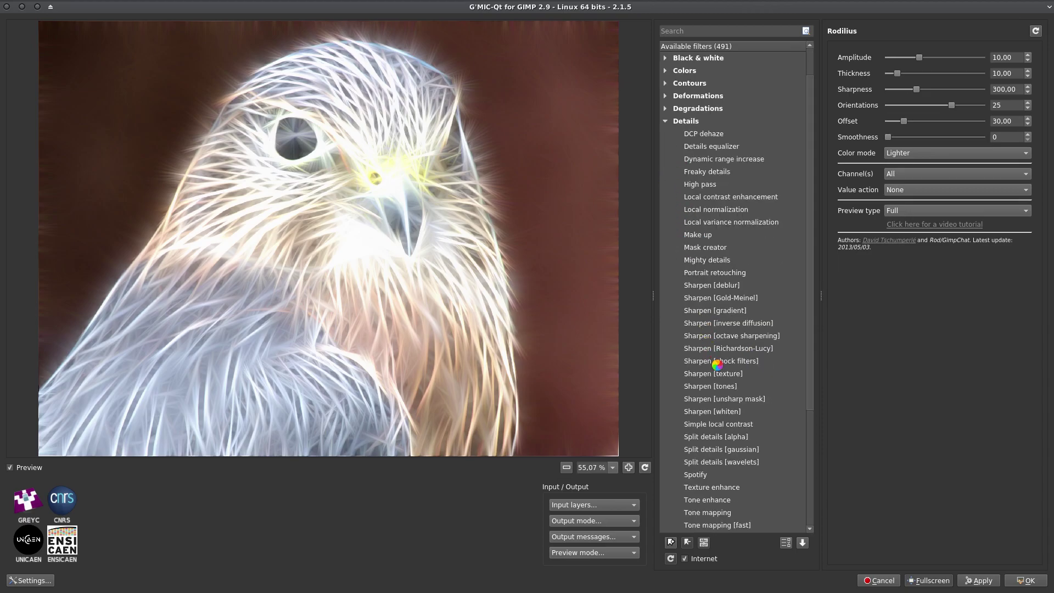
pyautogui.scroll(-1, 719, 367)
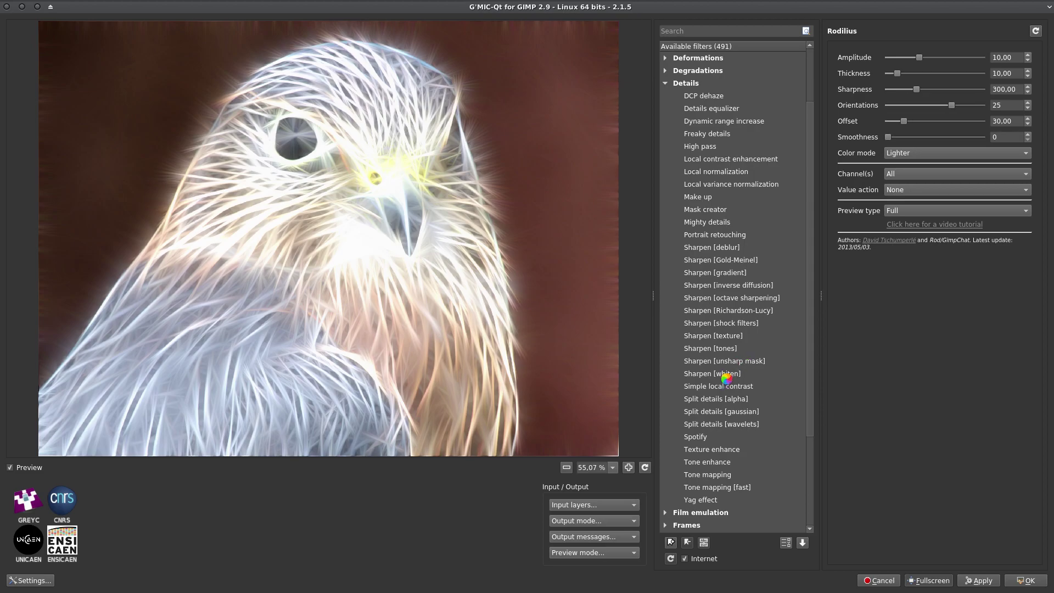
pyautogui.click(721, 390)
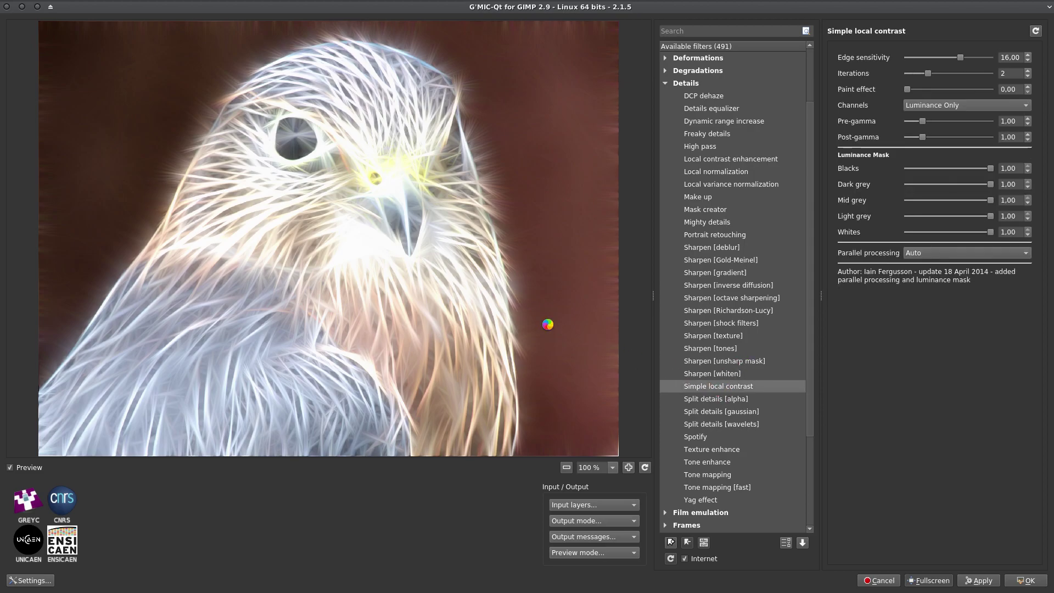
pyautogui.scroll(-3, 548, 324)
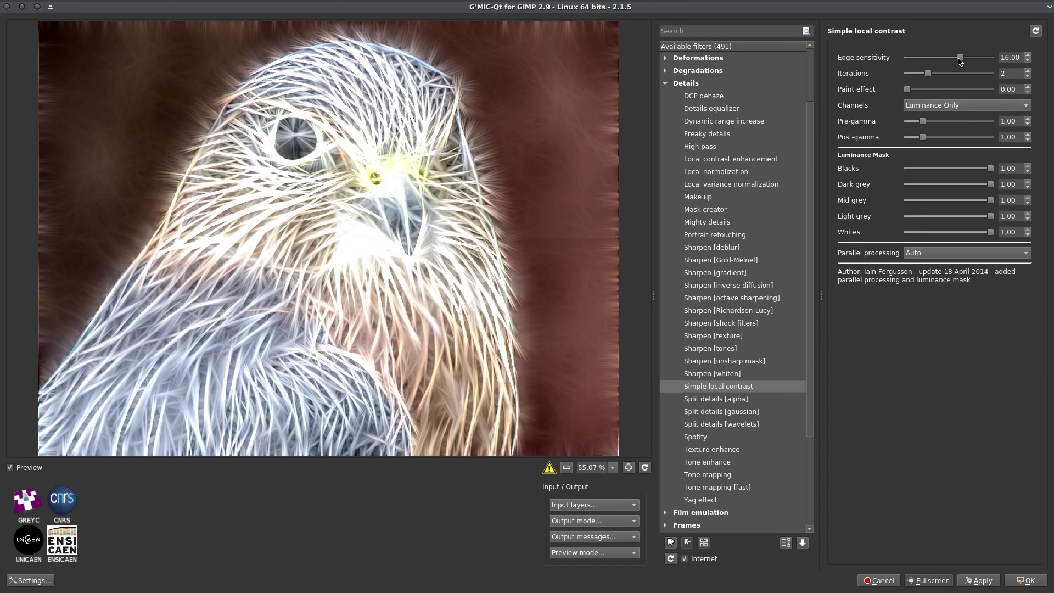
# - Apply Simple local contrast with edge sensitivity 25 on the Colour channels
pyautogui.moveTo(959, 58); pyautogui.dragTo(997, 59)
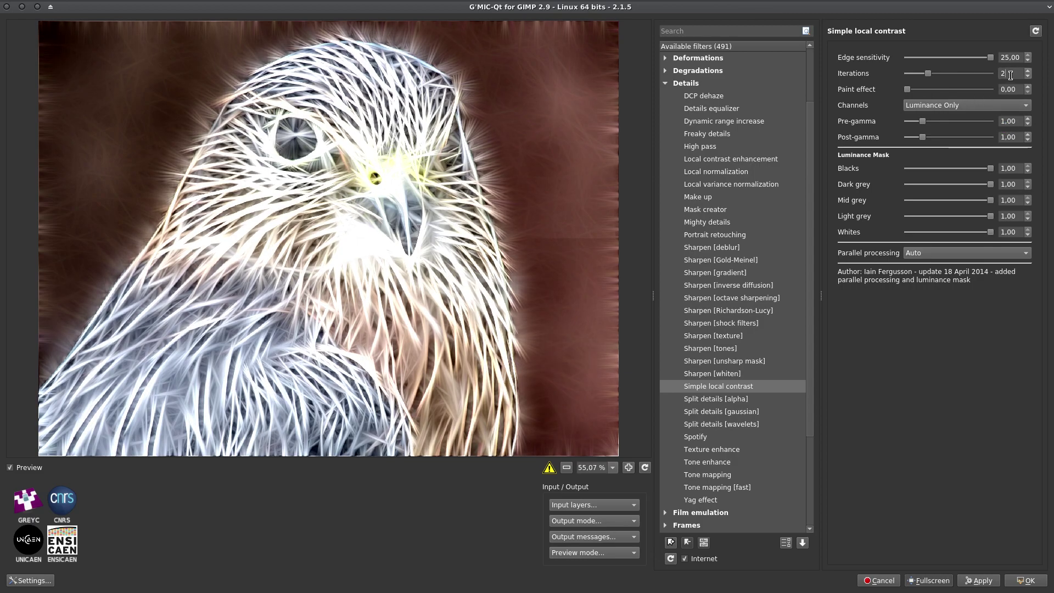
pyautogui.scroll(3, 1011, 74)
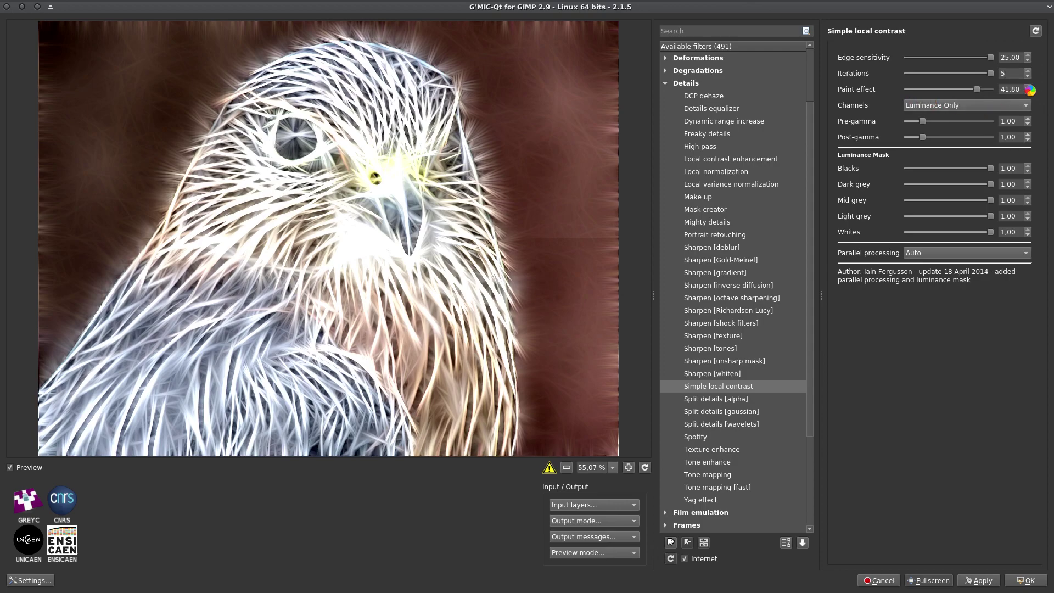
pyautogui.click(978, 106)
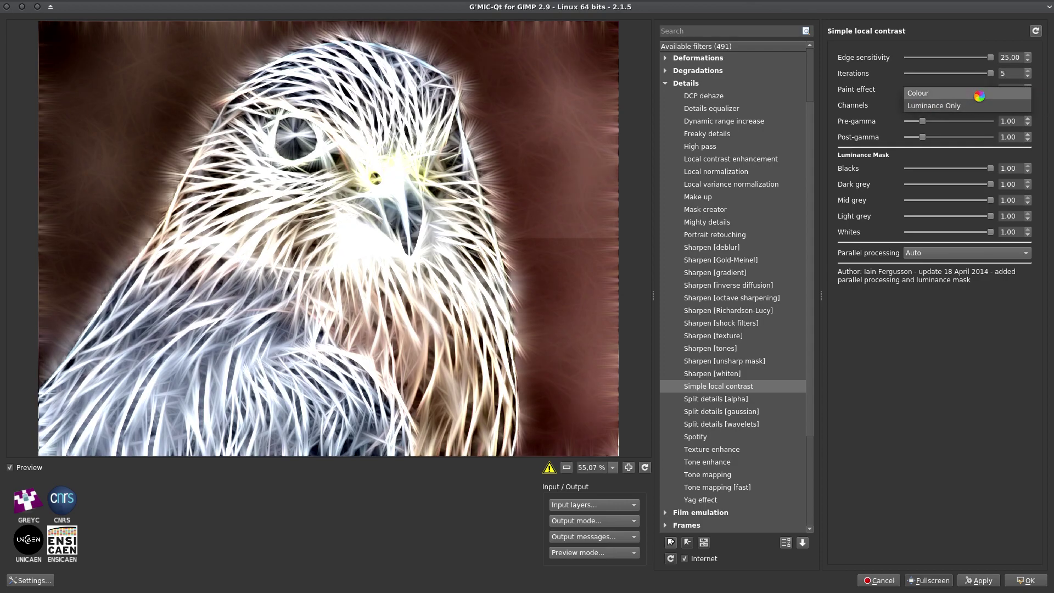
pyautogui.click(979, 94)
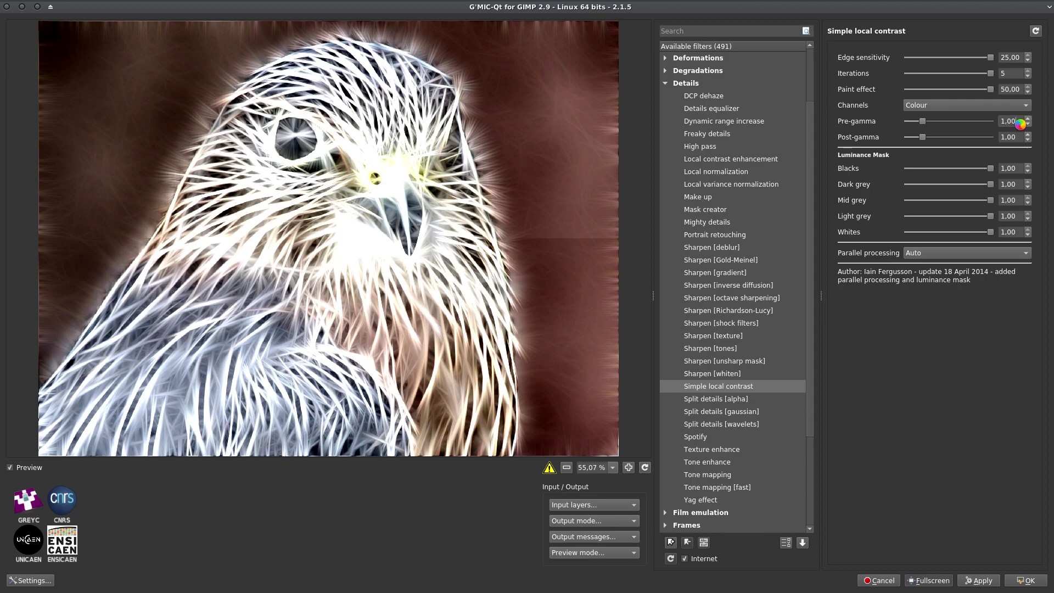
pyautogui.scroll(-5, 1019, 124)
pyautogui.scroll(5, 1020, 138)
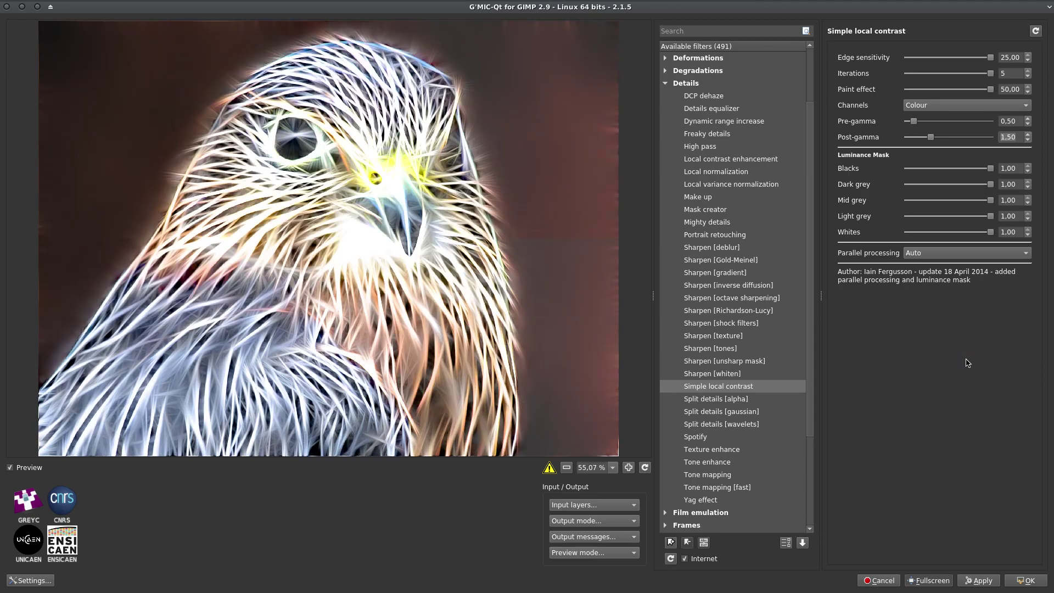
pyautogui.click(1013, 579)
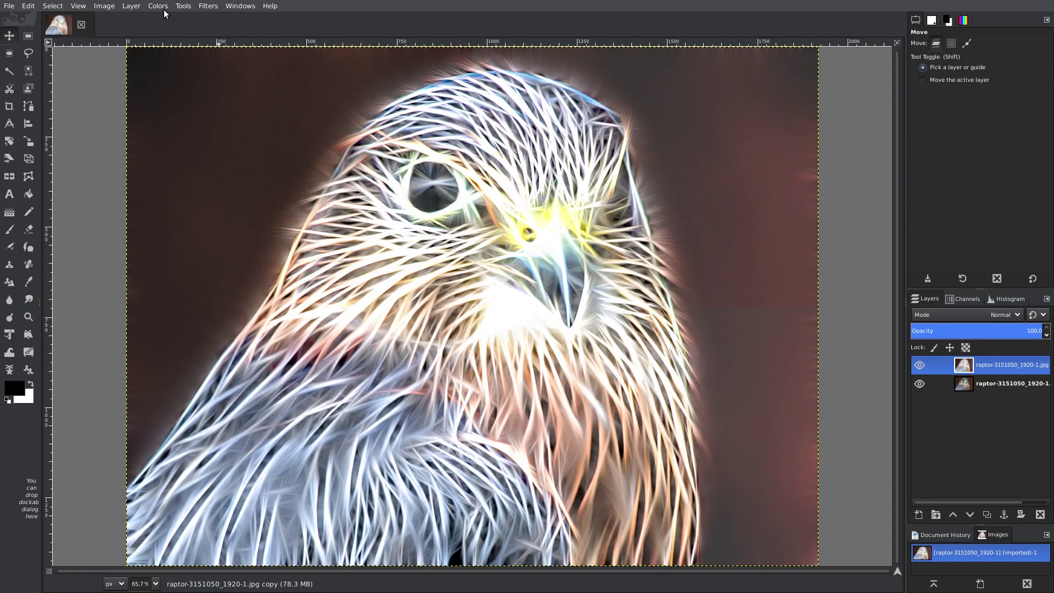
# - Apply Levels with the input black point at 167, turning the background black
pyautogui.click(160, 6)
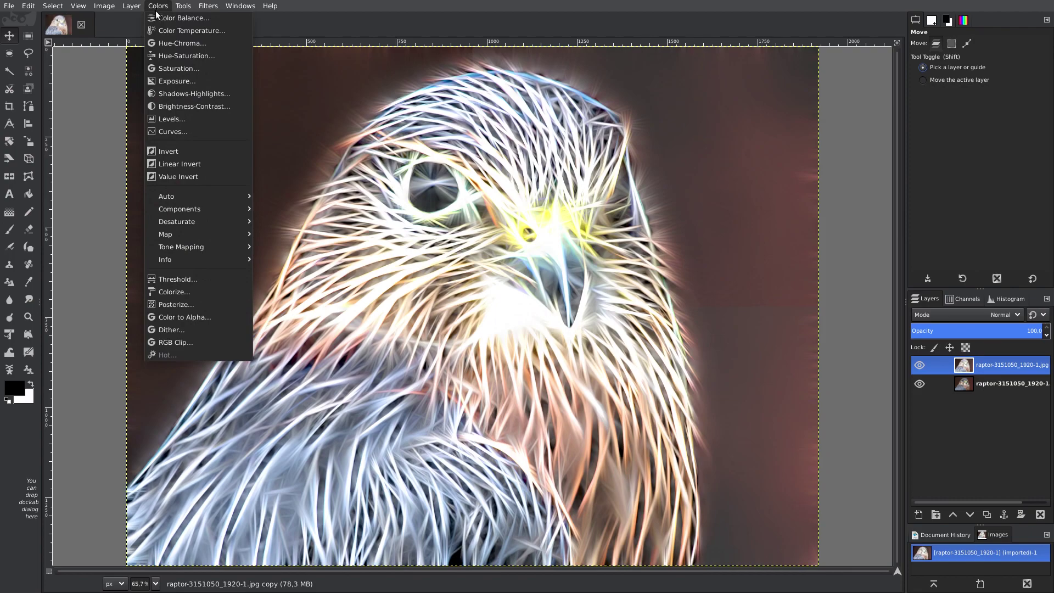
pyautogui.click(177, 119)
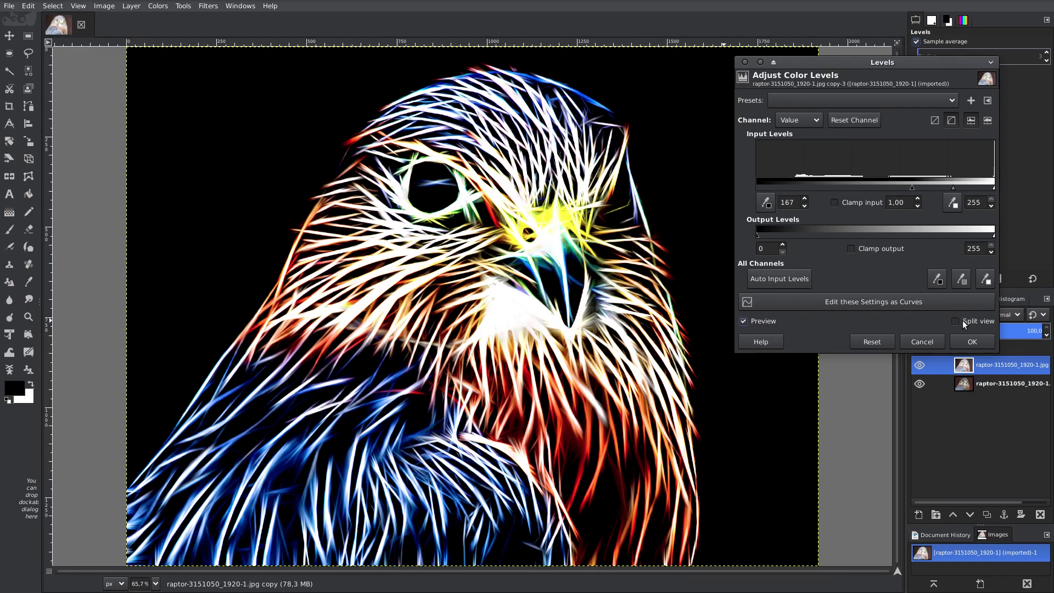
pyautogui.click(971, 341)
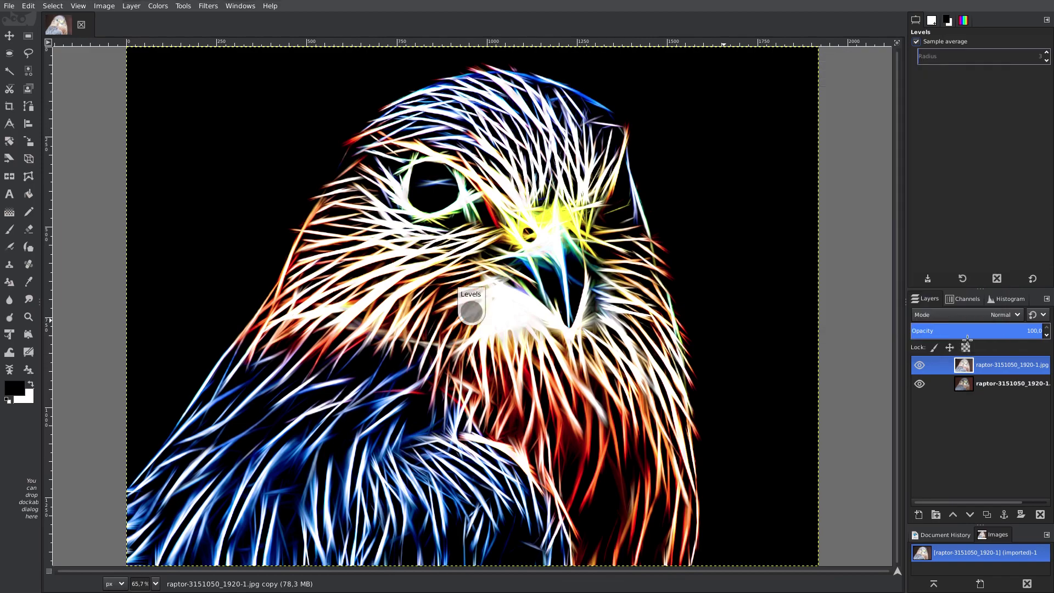
# - Reopen Levels via Re-Show, reset it and cancel without changes
pyautogui.click(208, 6)
pyautogui.click(220, 29)
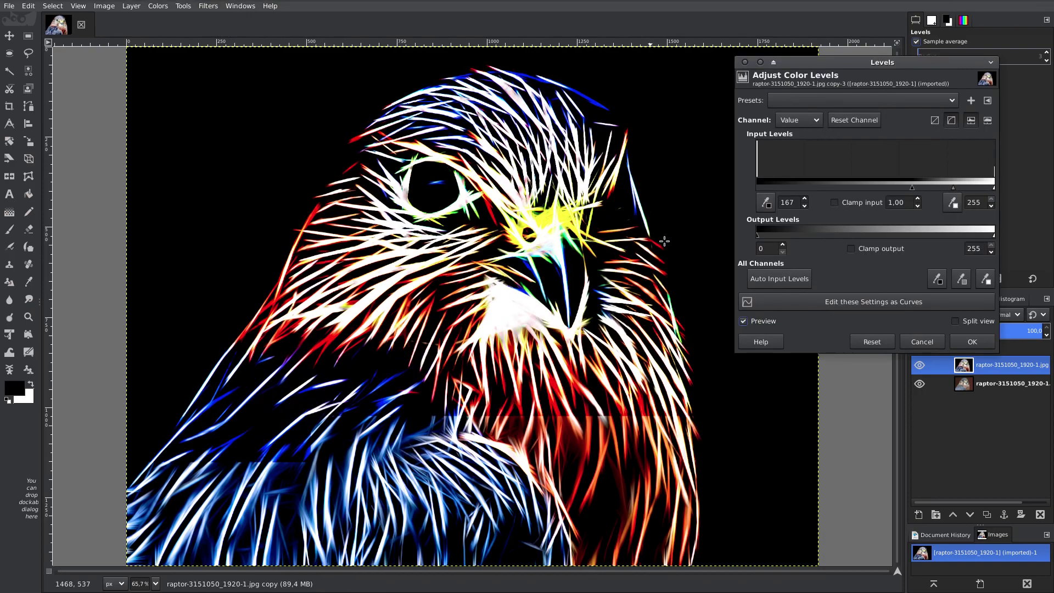
pyautogui.click(871, 341)
pyautogui.click(921, 341)
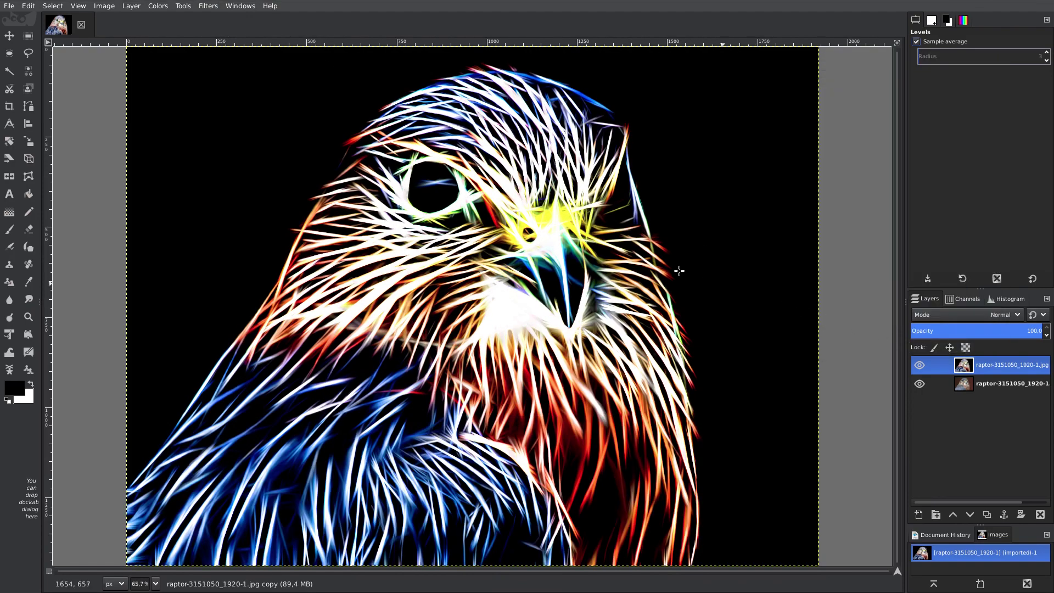
pyautogui.click(208, 6)
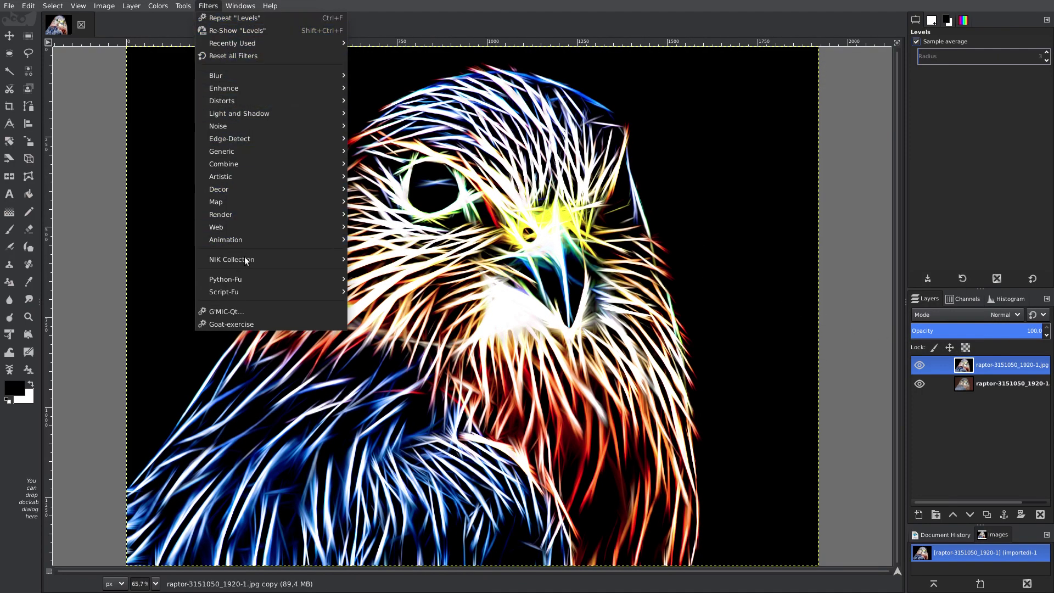
# - Apply G'MIC-Qt Simple local contrast again with unchanged parameters
pyautogui.click(245, 310)
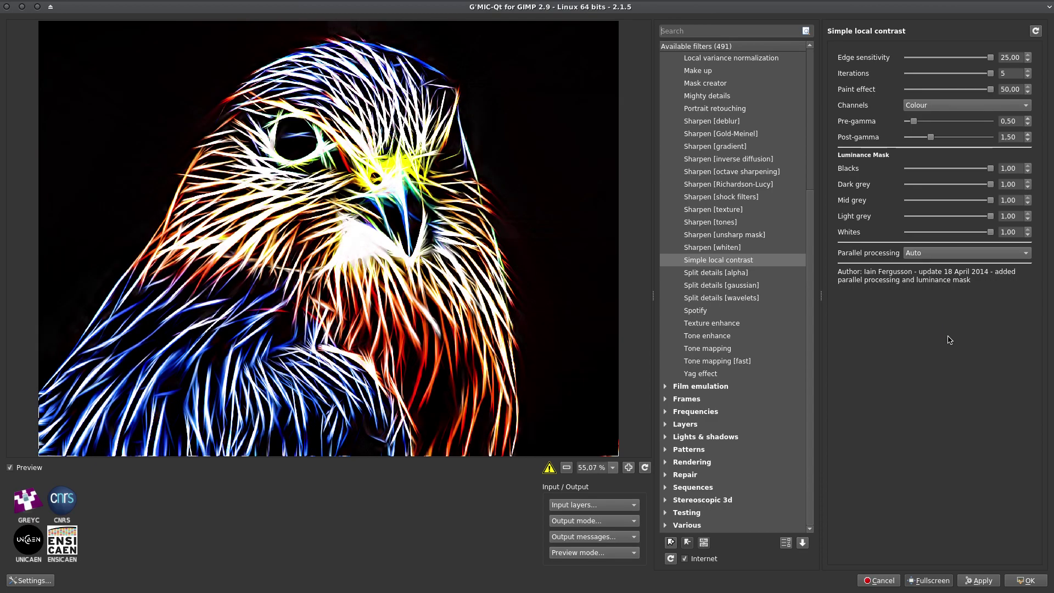
pyautogui.click(1018, 580)
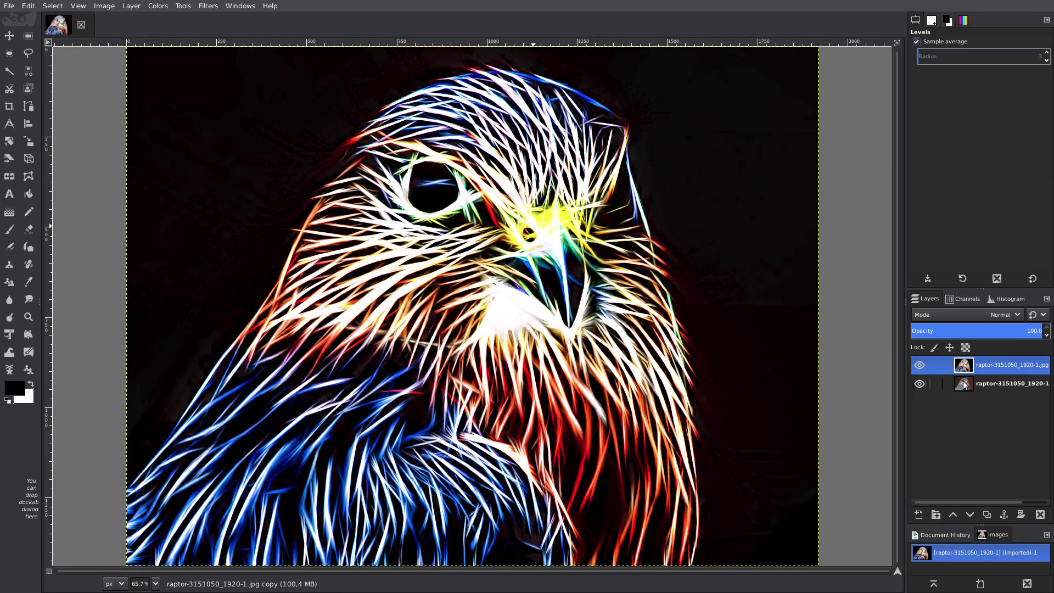
pyautogui.click(920, 365)
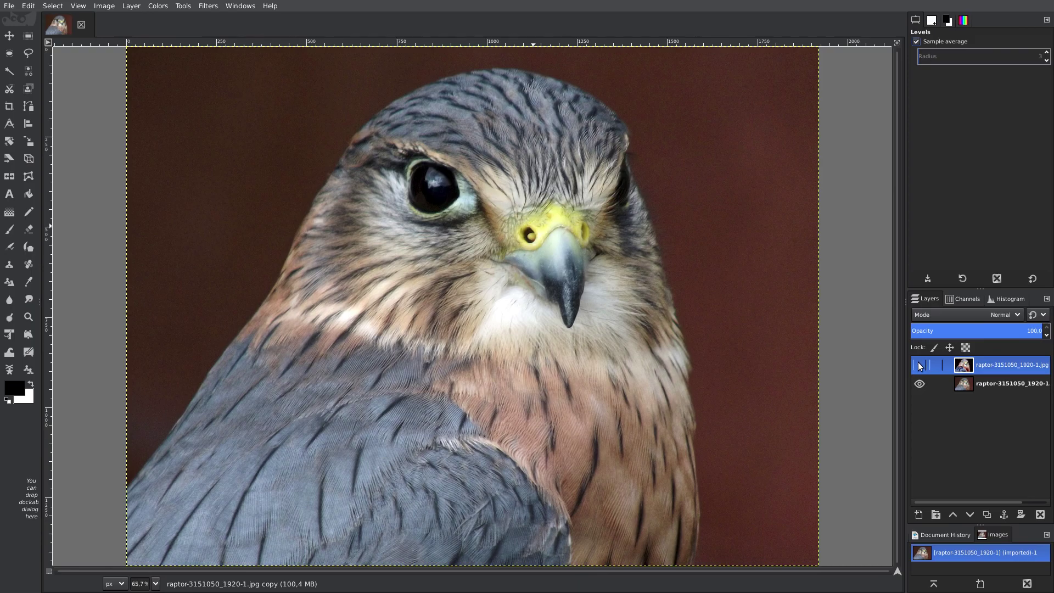
pyautogui.click(921, 365)
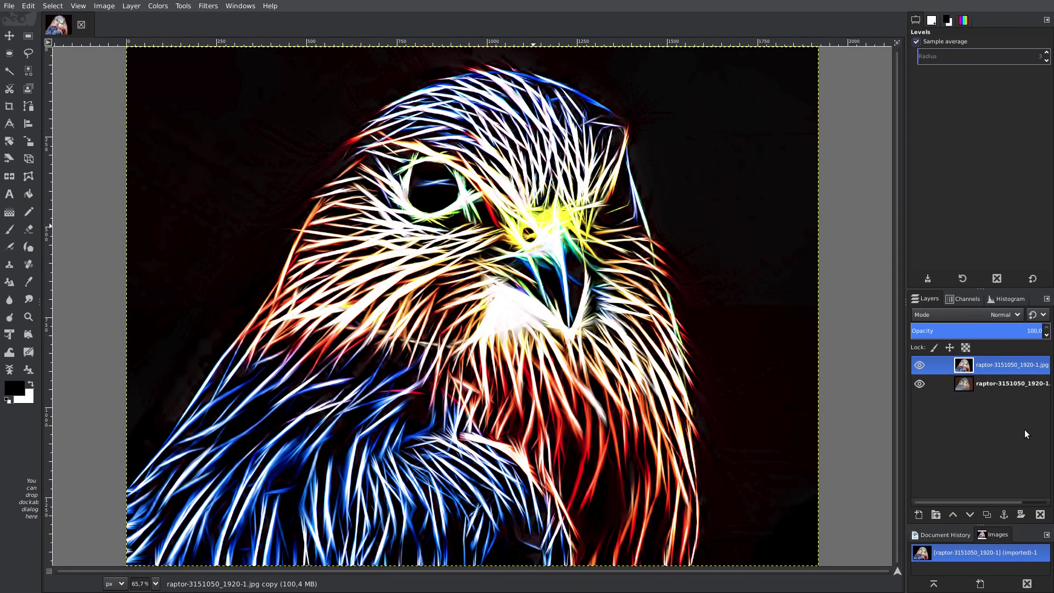